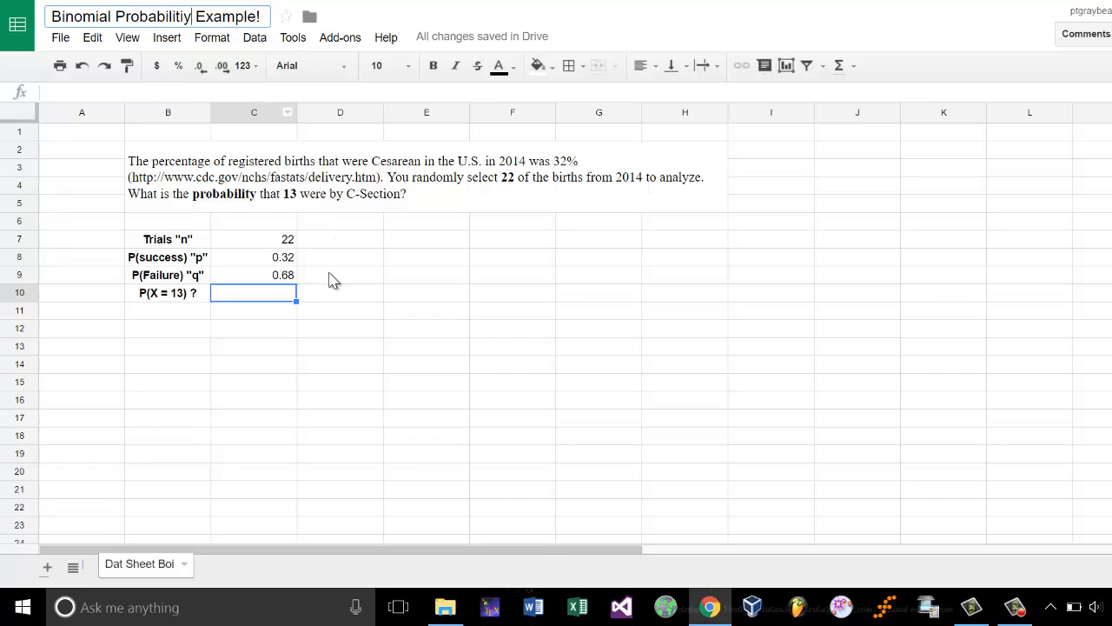
Review the Cesarean birth problem statement, the trials and success values, and the formula behind P(Failure) in C9
click(329, 276)
click(167, 208)
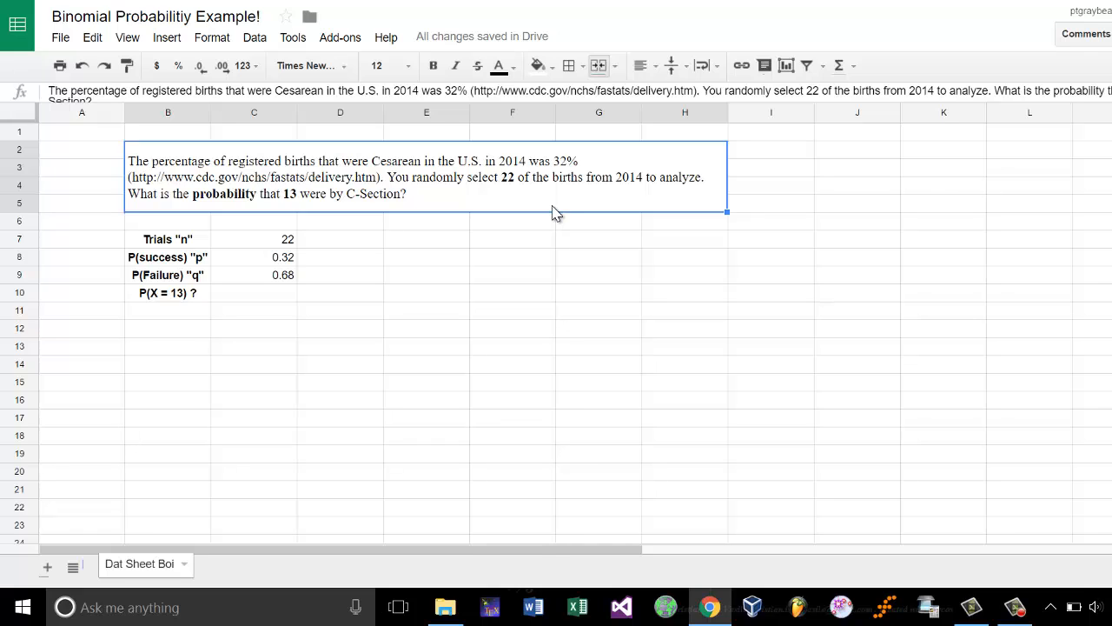
click(287, 237)
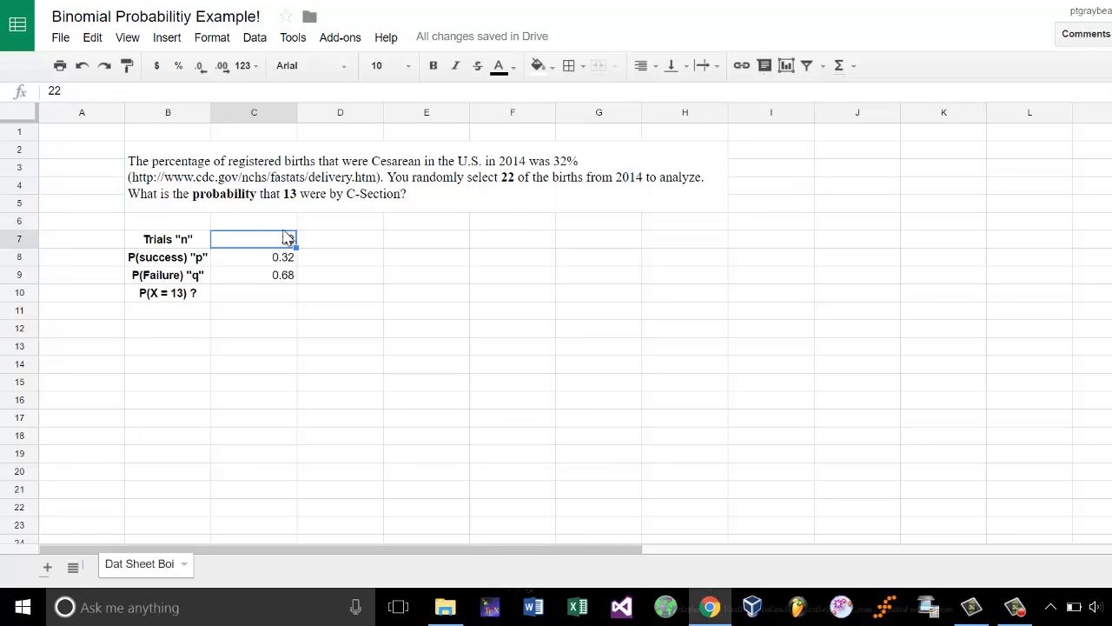
click(365, 306)
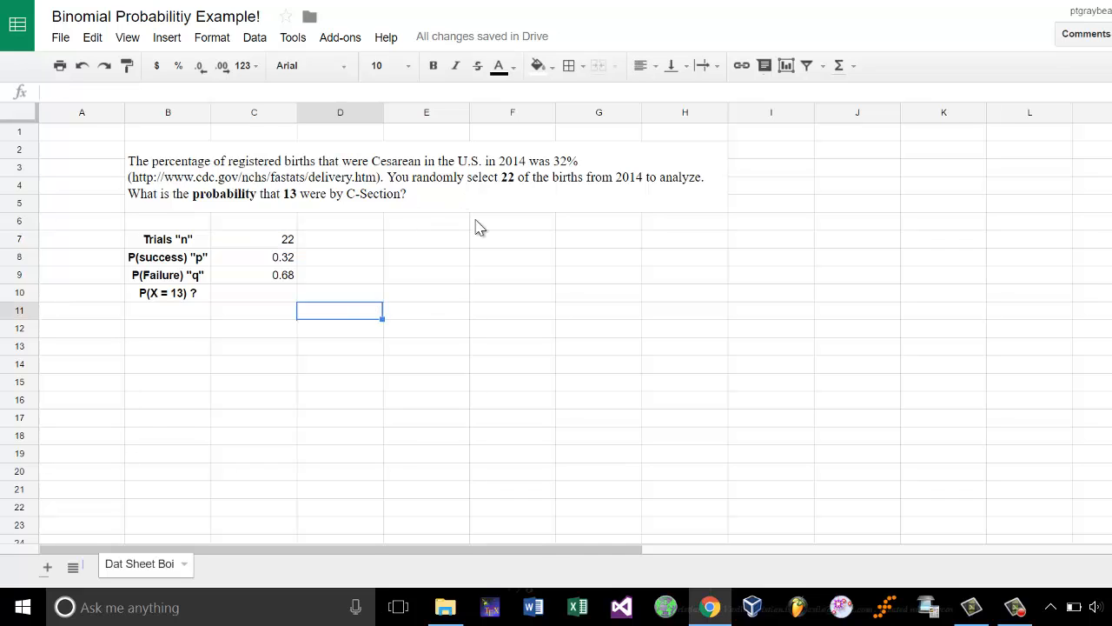
click(456, 188)
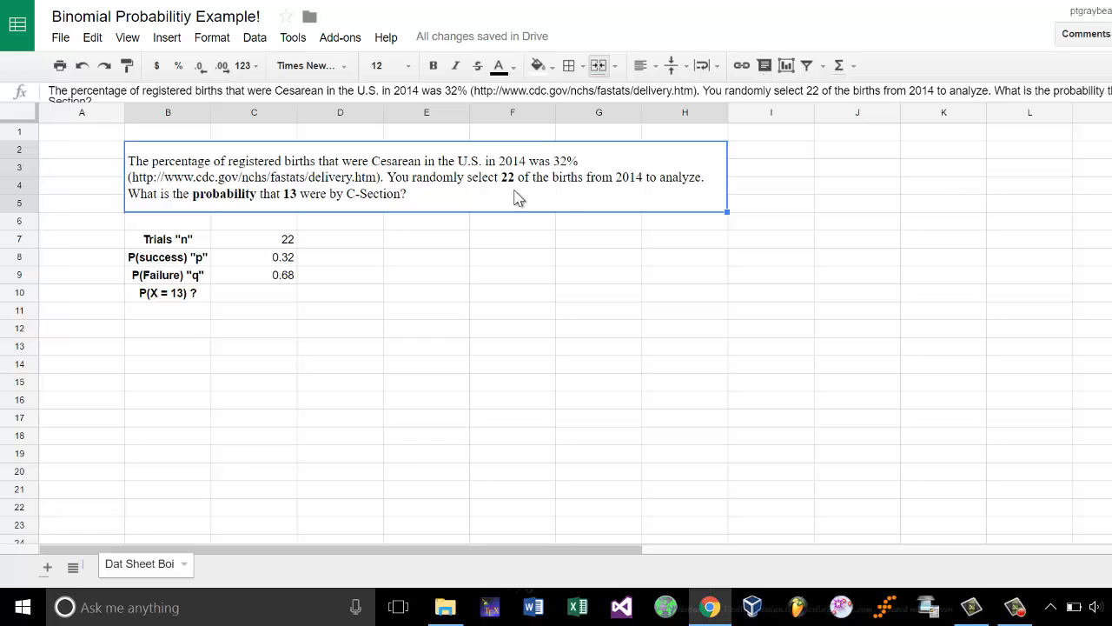
drag(168, 243, 287, 236)
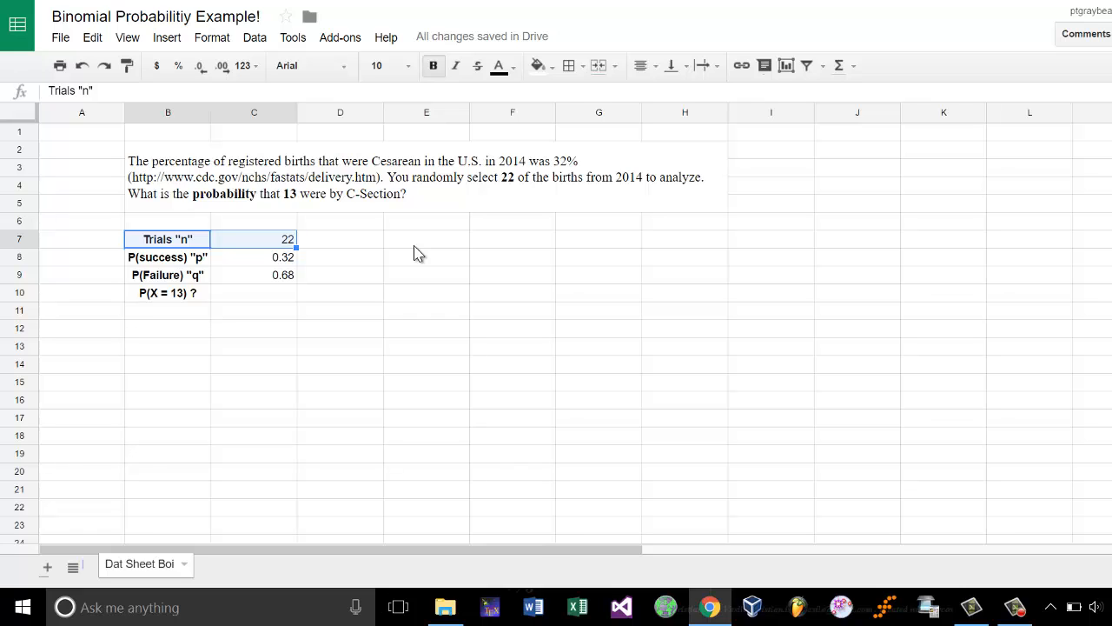
click(174, 261)
drag(263, 264, 266, 264)
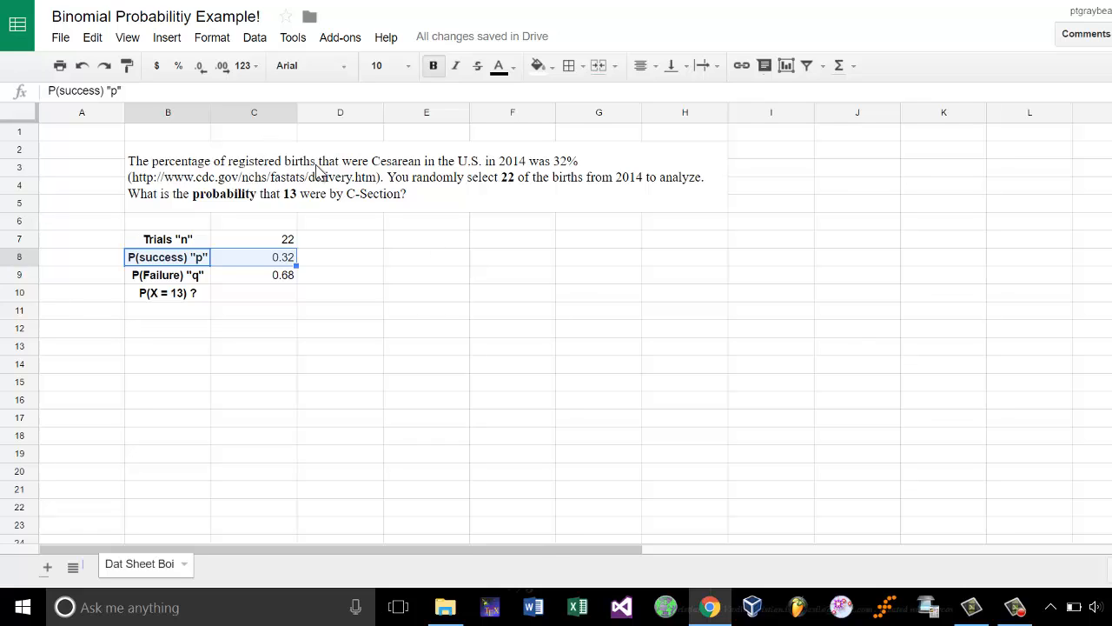
click(178, 276)
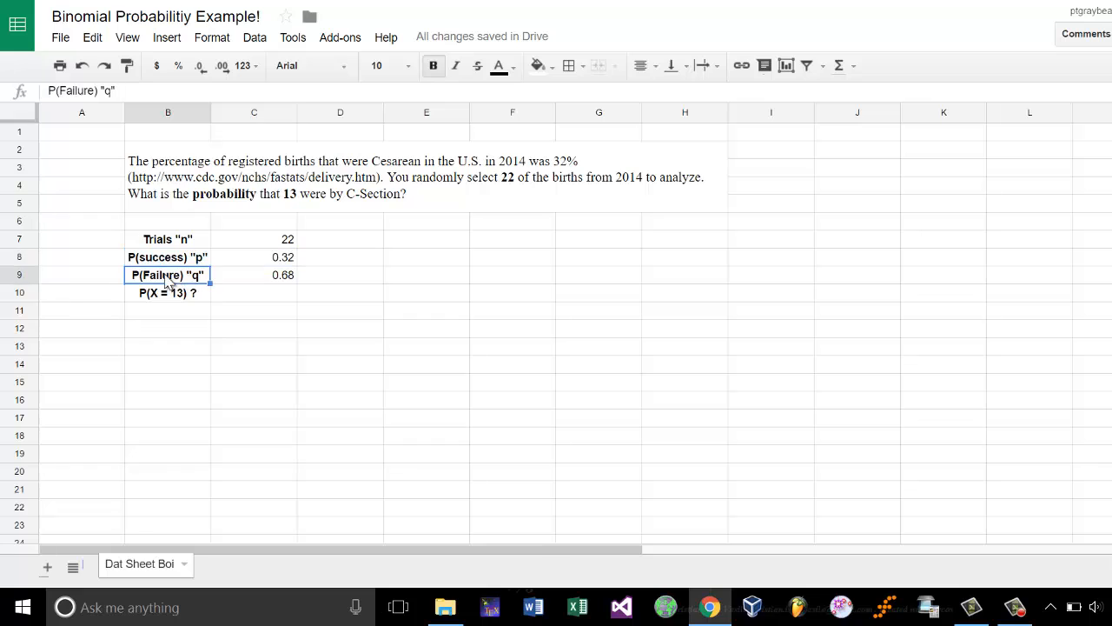
click(257, 277)
double_click(261, 276)
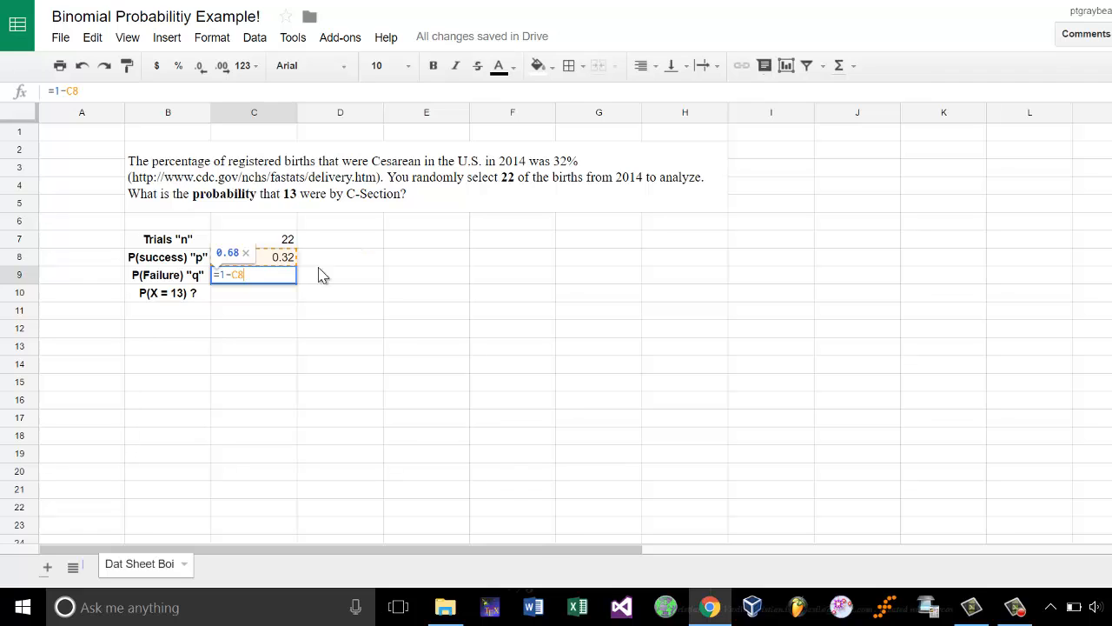
click(191, 316)
Begin a BINOMDIST formula in C10 for P(X = 13) with 13 successes, 22 trials and a success probability of 0.32
click(217, 296)
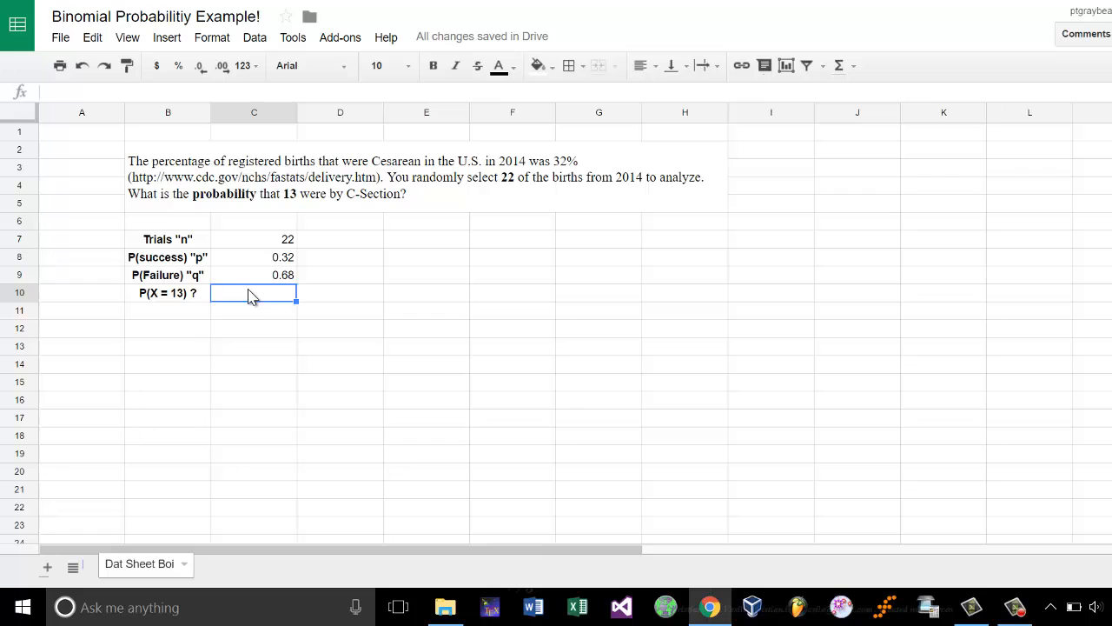
text(=)
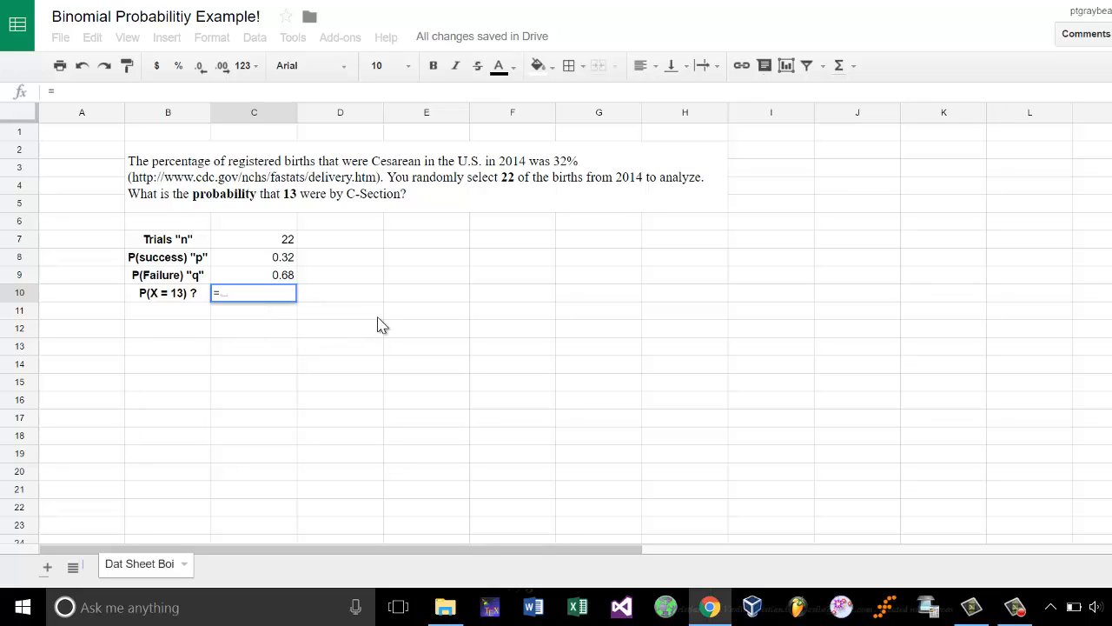
text(binomdist)
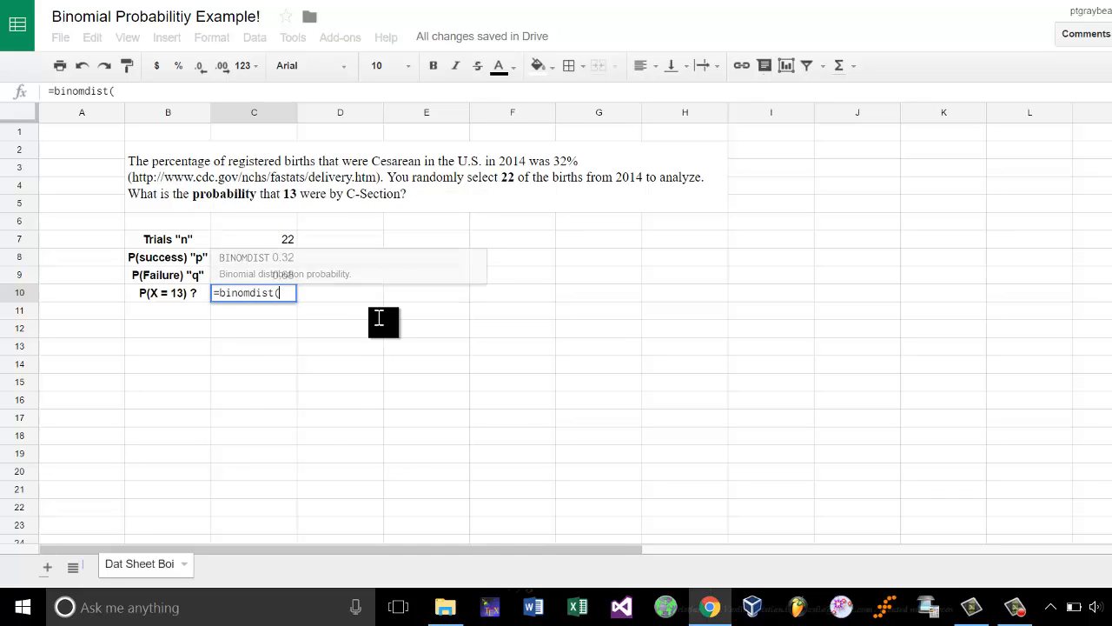
text(()
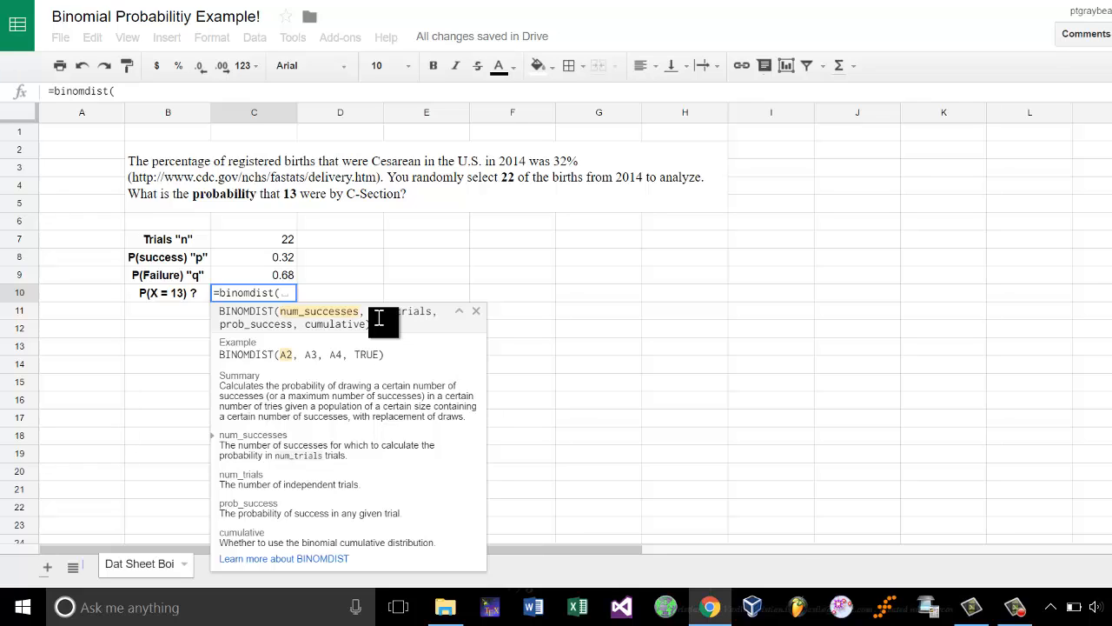
text(13)
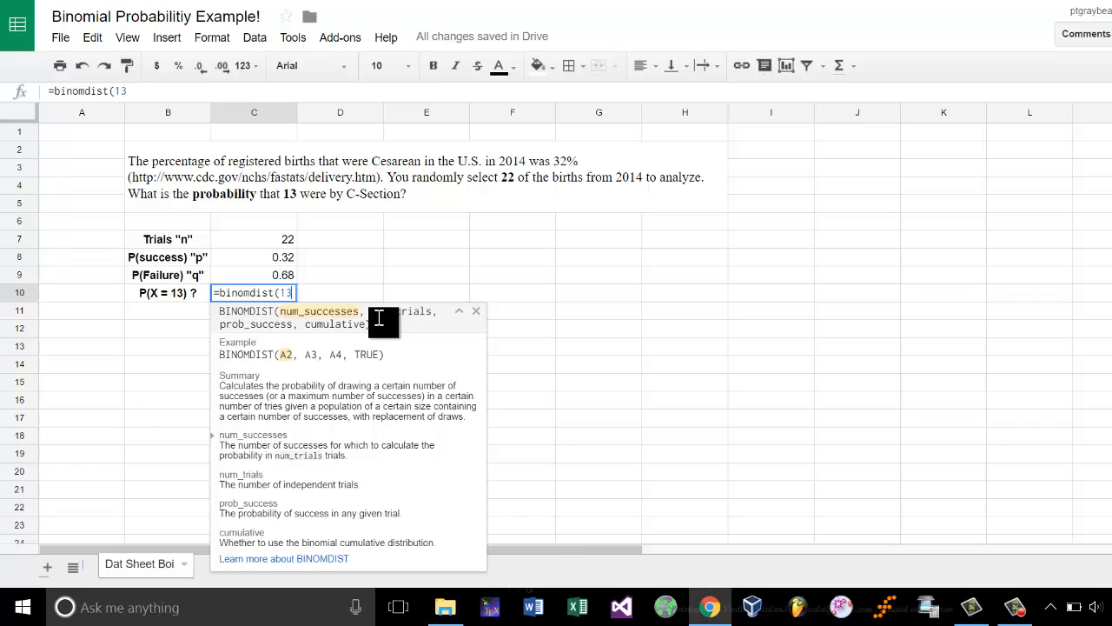
text(,)
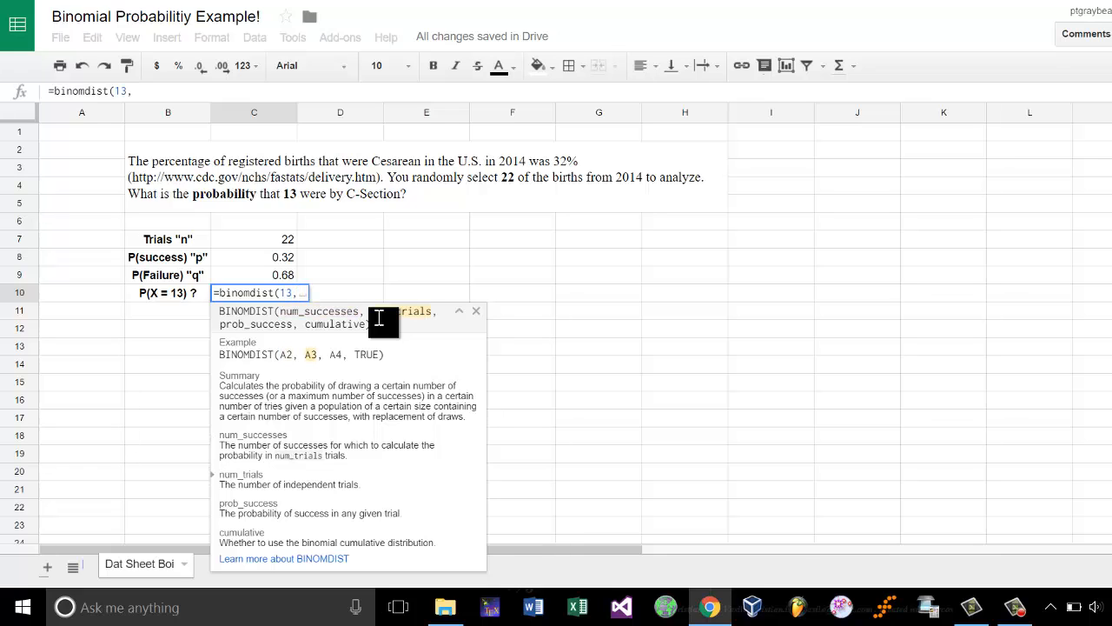
text(22)
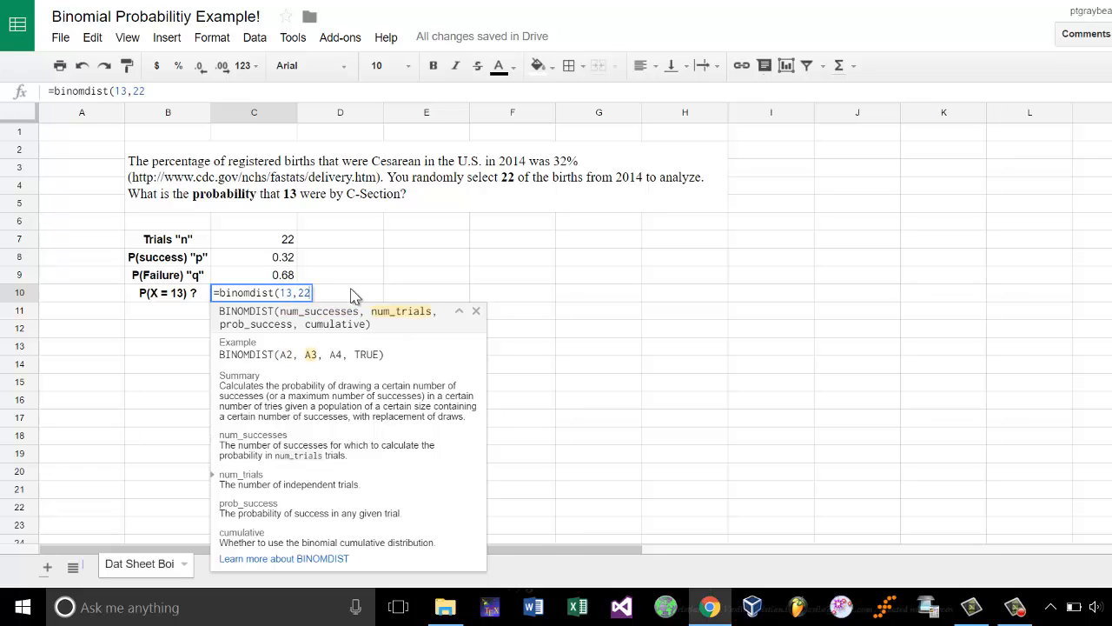
text(,0.32,)
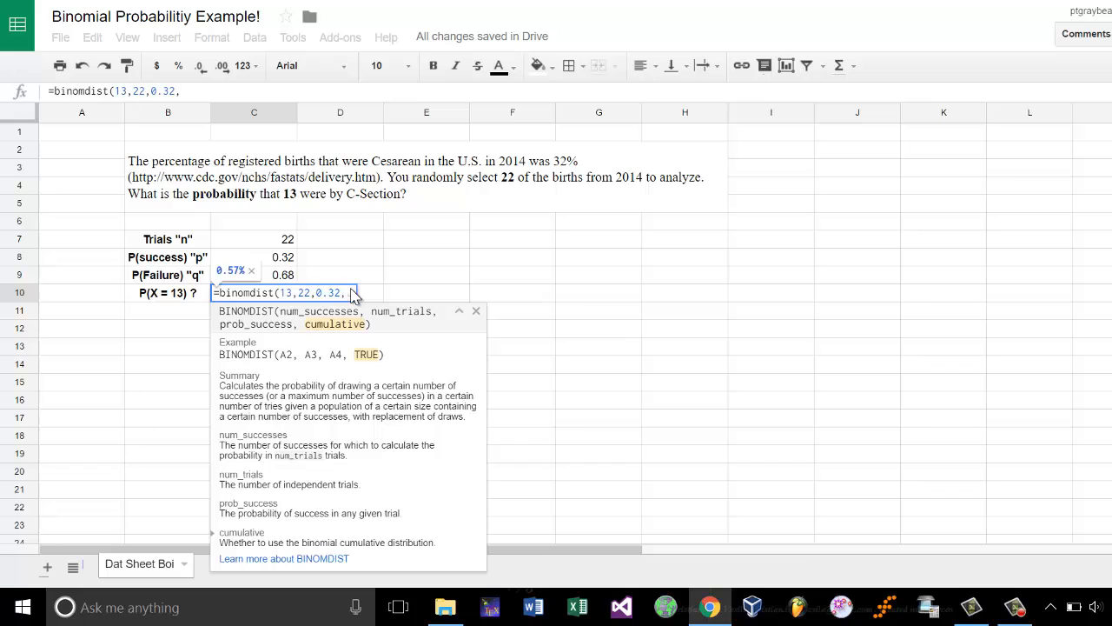
Try the cumulative argument as true and close the BINOMDIST formula
text(false)
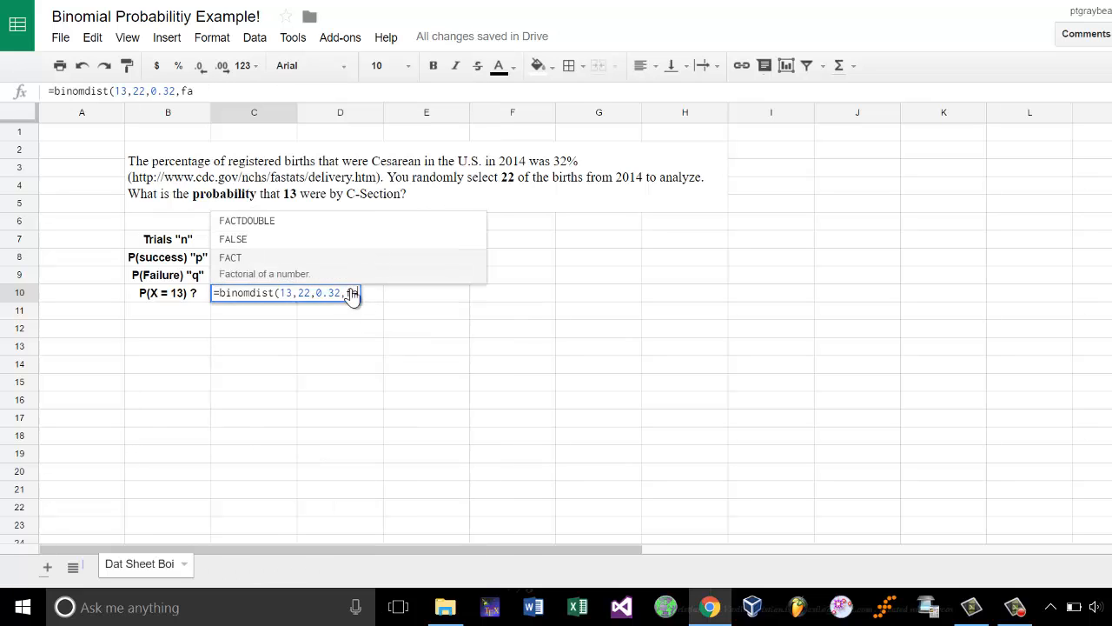
key(BackSpace)
key(BackSpace)
key(BackSpace)
key(BackSpace)
key(BackSpace)
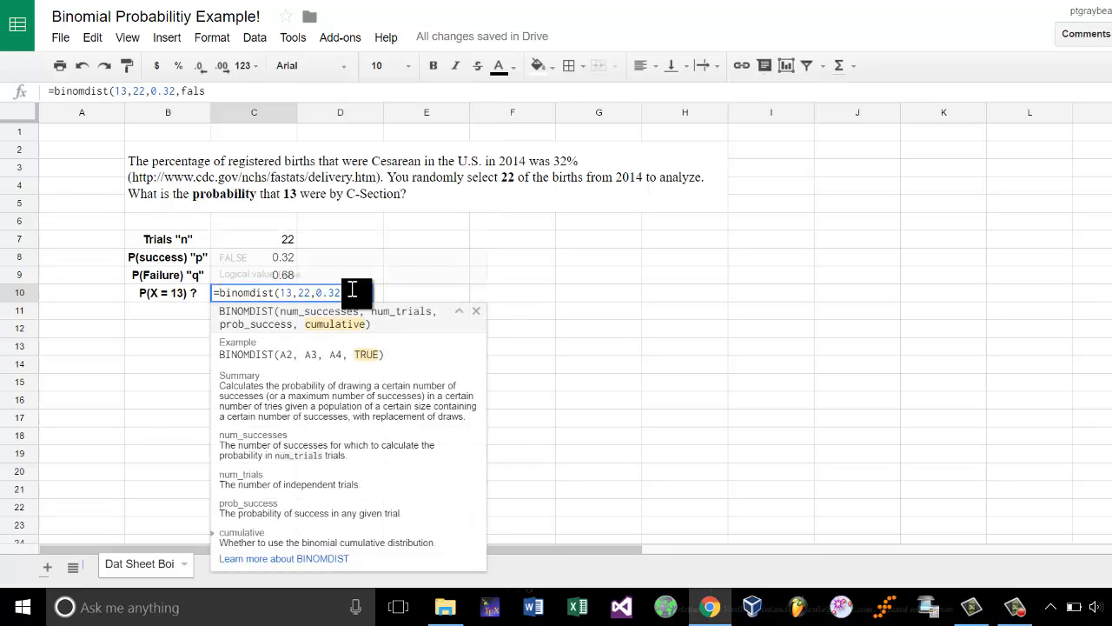
text(tr)
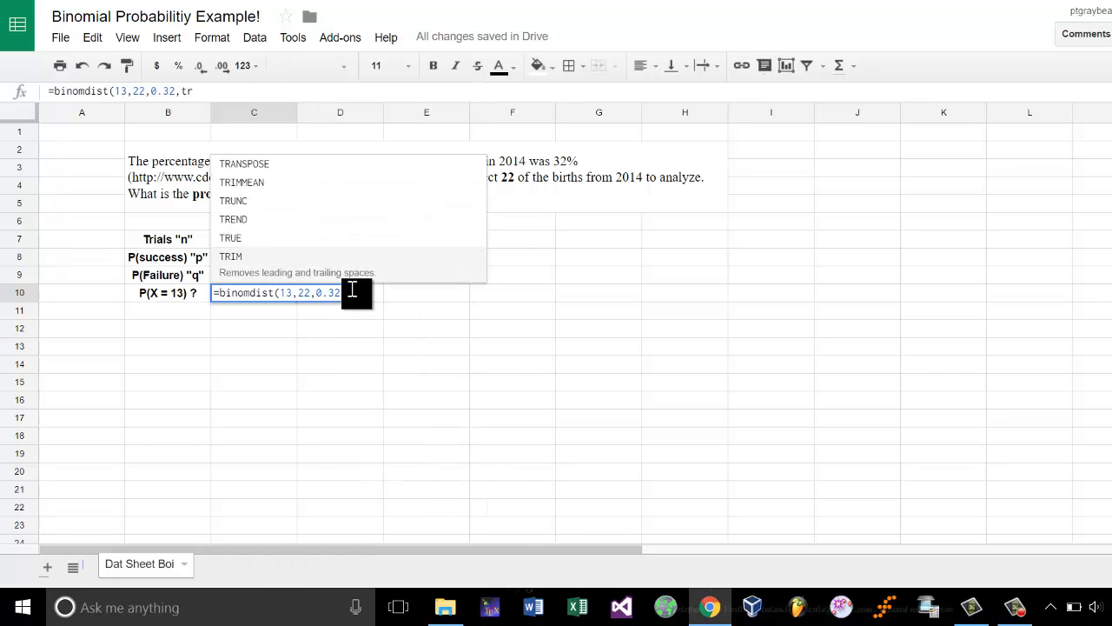
text(ue))
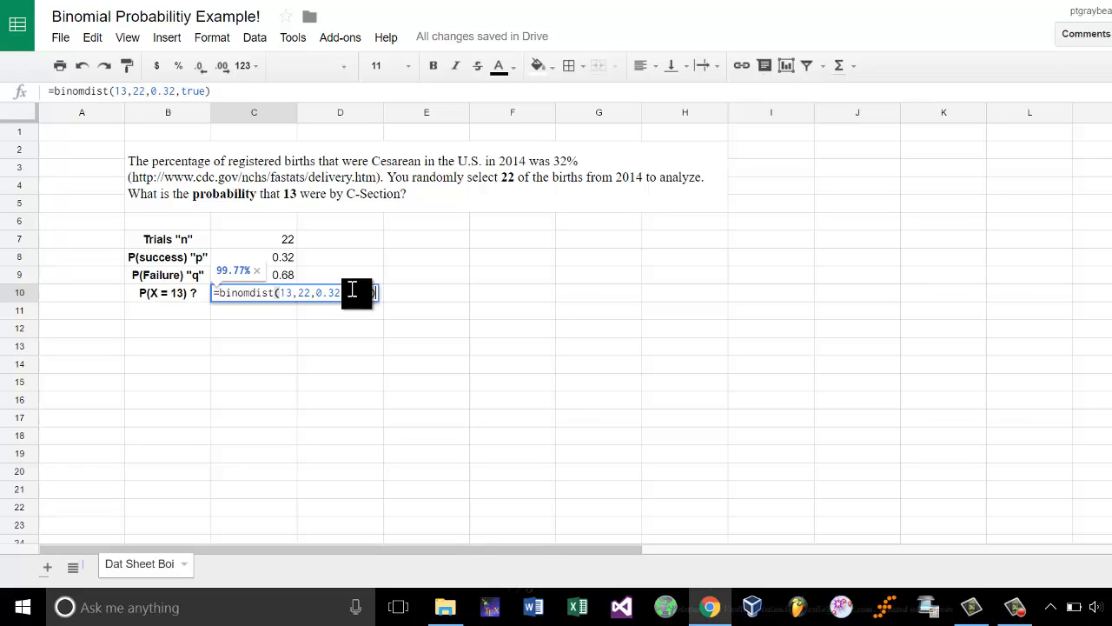
Set the formula's cumulative argument to false and commit it, giving =binomdist(13,22,0.32,false)
click(352, 292)
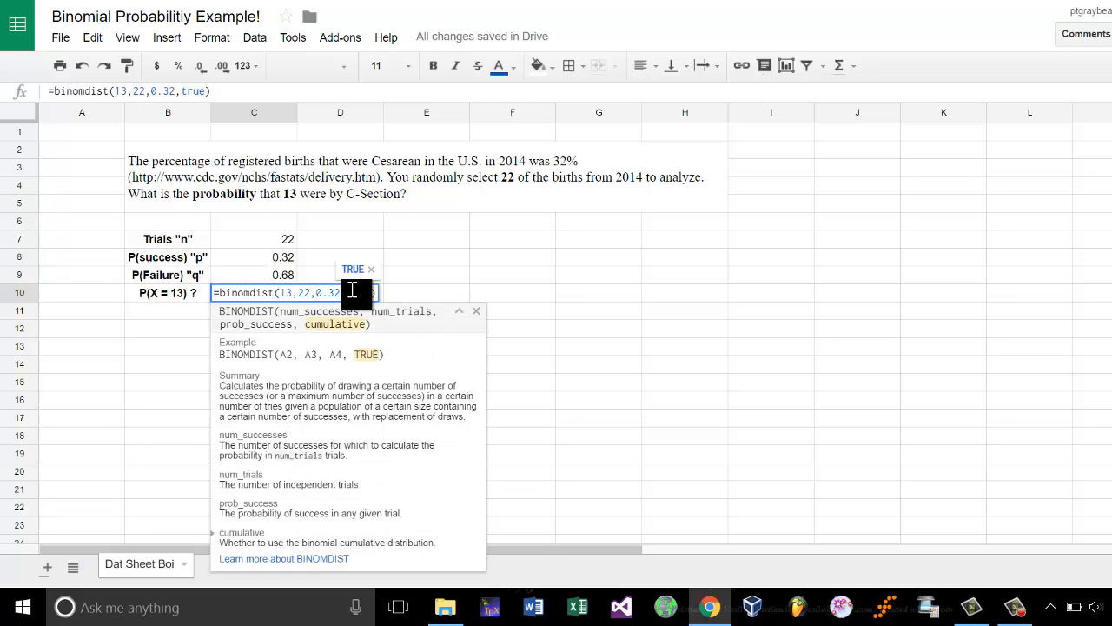
text(false)
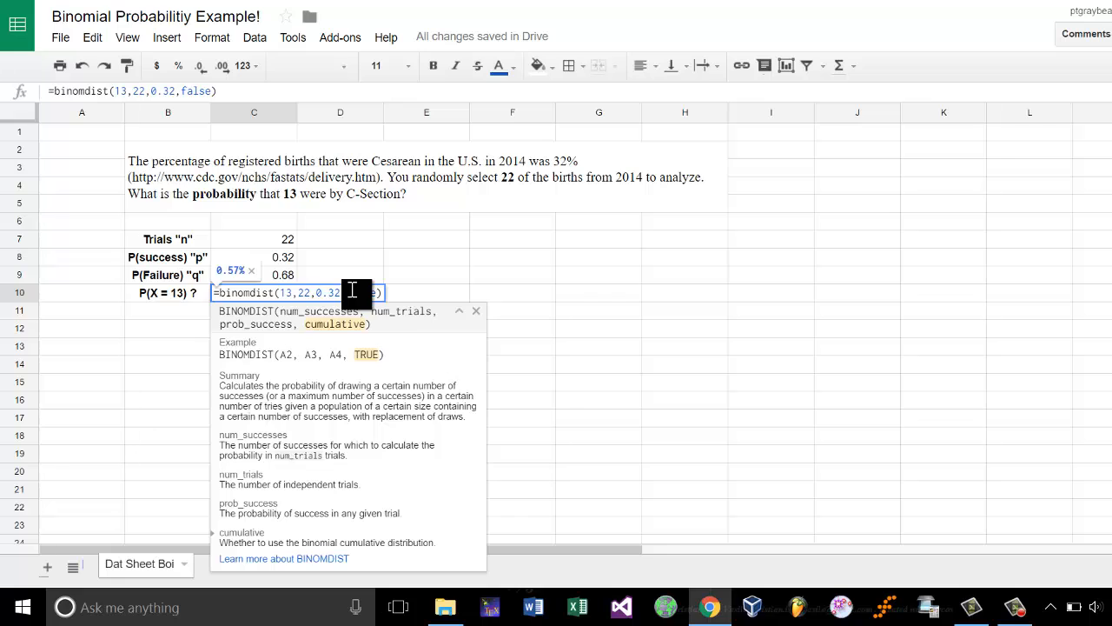
key(Return)
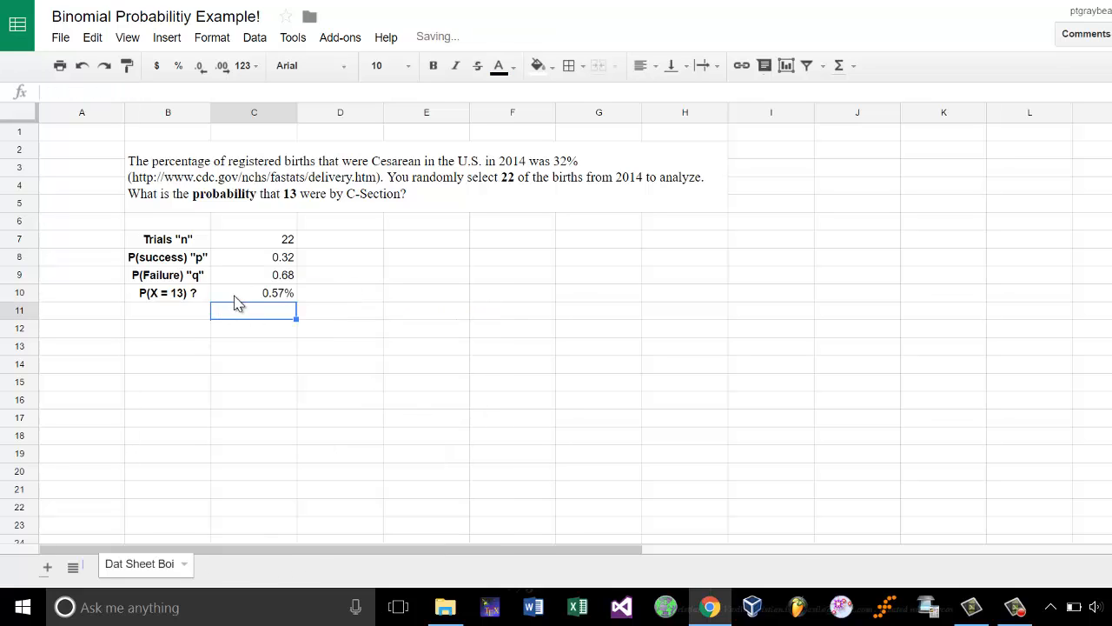
Review the P(X = 13) result and its formula against the problem statement and the row labels
click(234, 296)
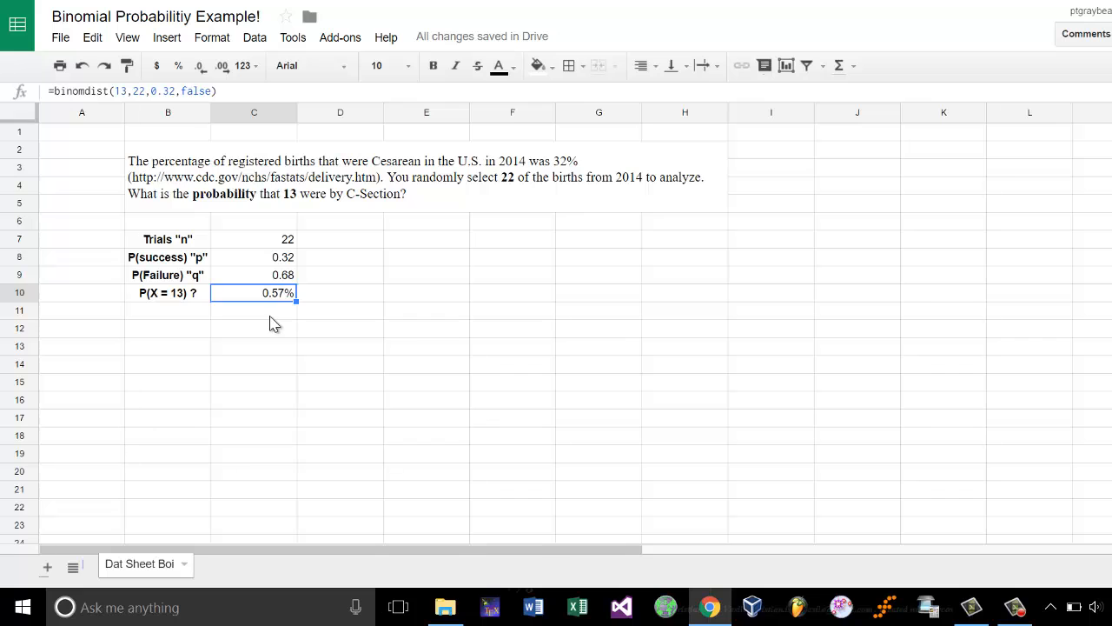
click(593, 209)
click(431, 275)
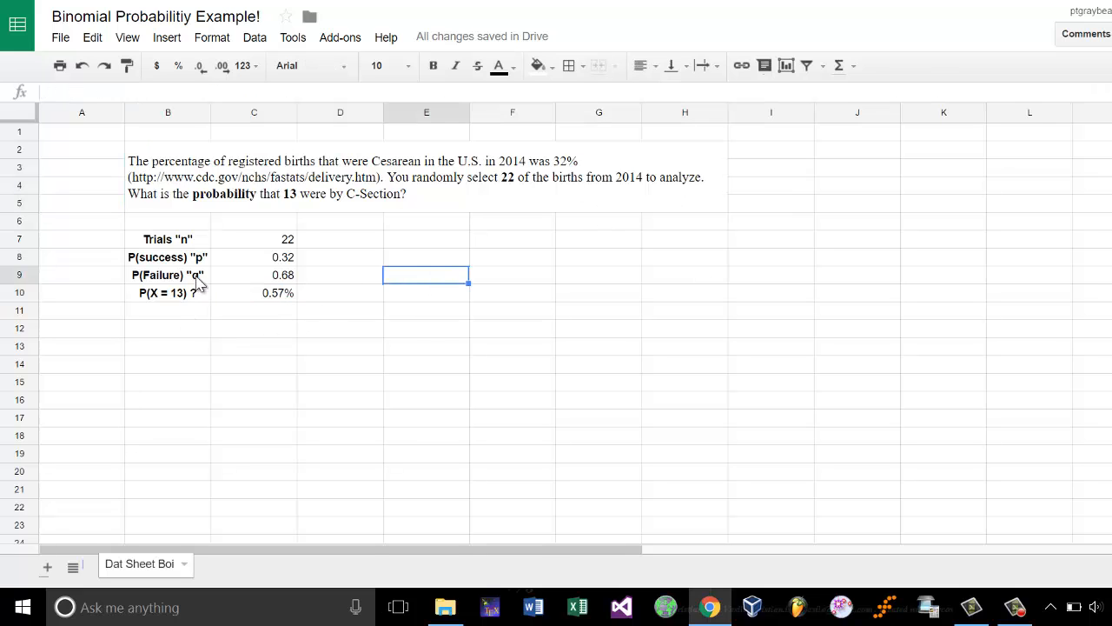
click(271, 206)
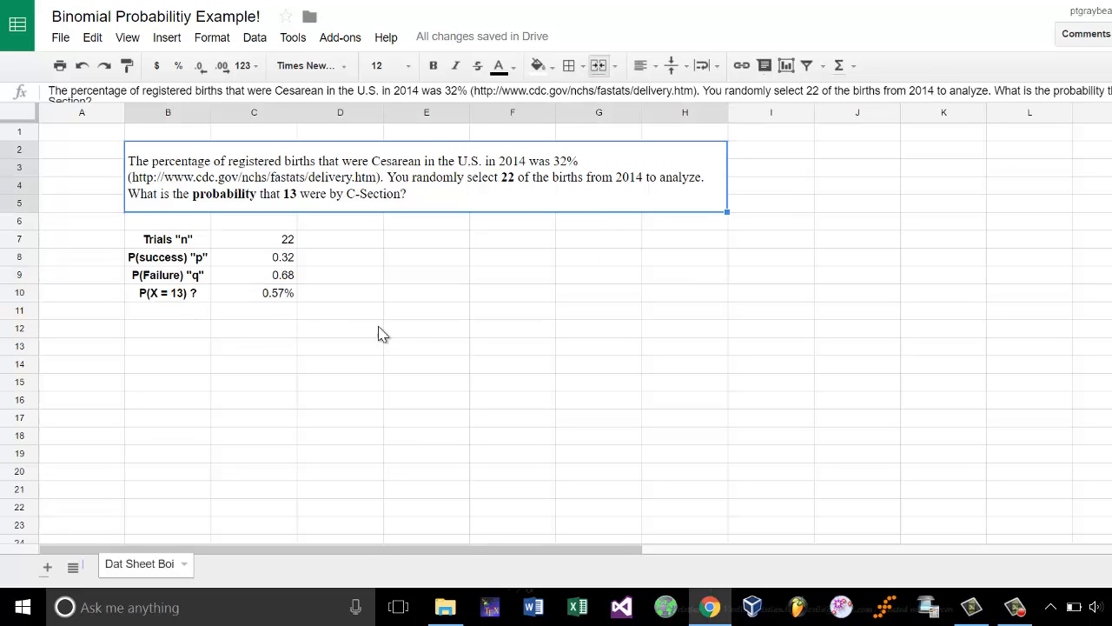
click(712, 286)
click(231, 261)
click(195, 317)
click(199, 297)
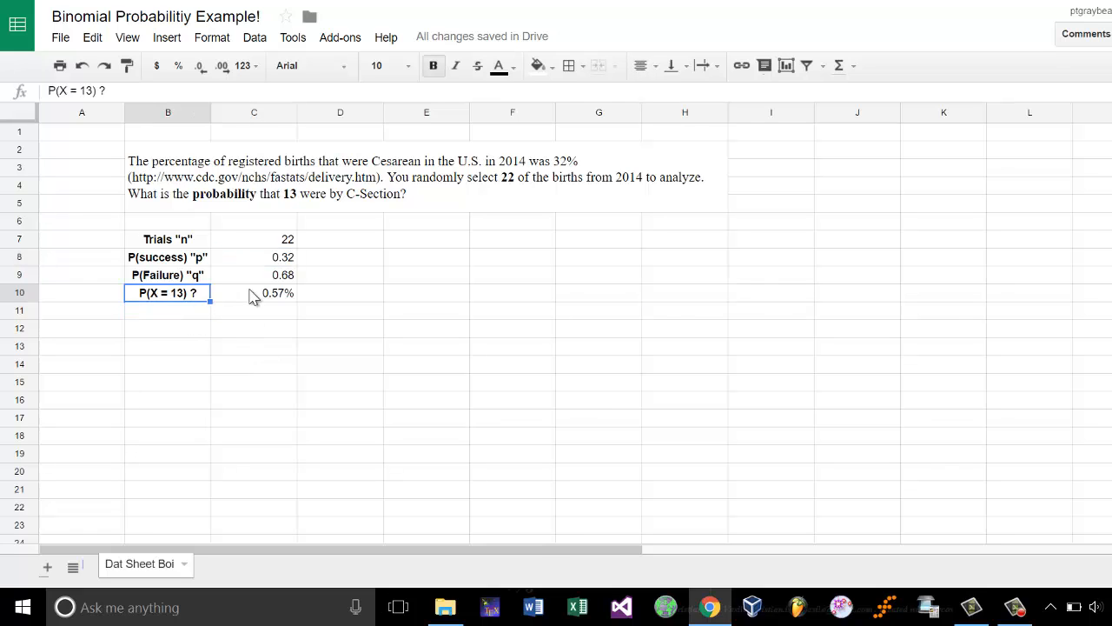
click(252, 296)
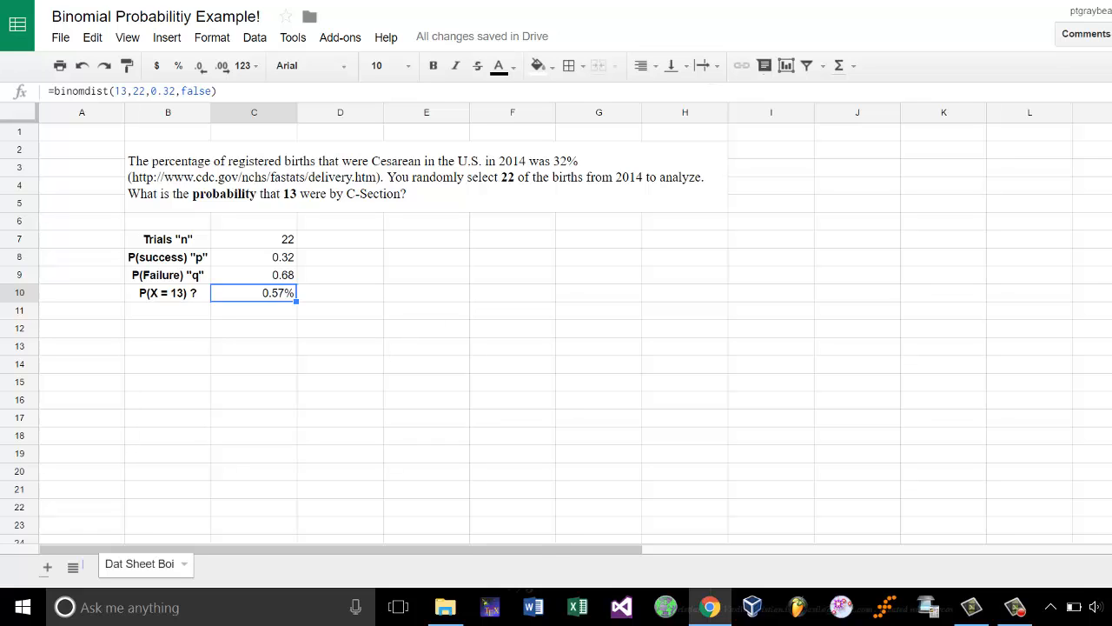
Switch to the Notes04 Discrete Probability Distributions slides and open the linked index of useful Google Sheets functions from slide 4
click(348, 2)
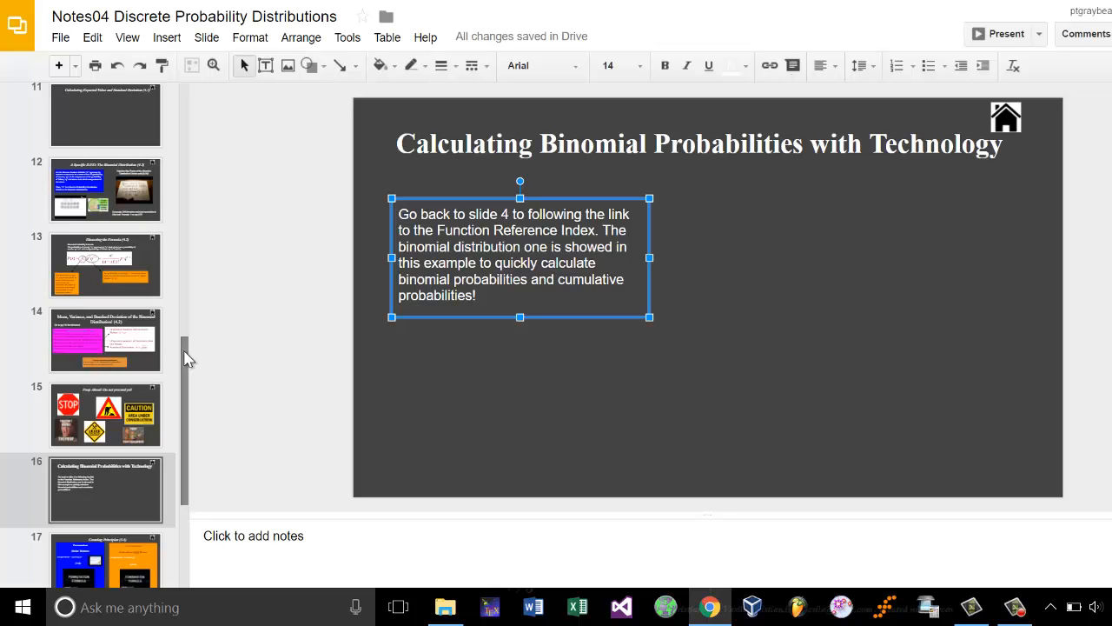
drag(185, 356, 223, 130)
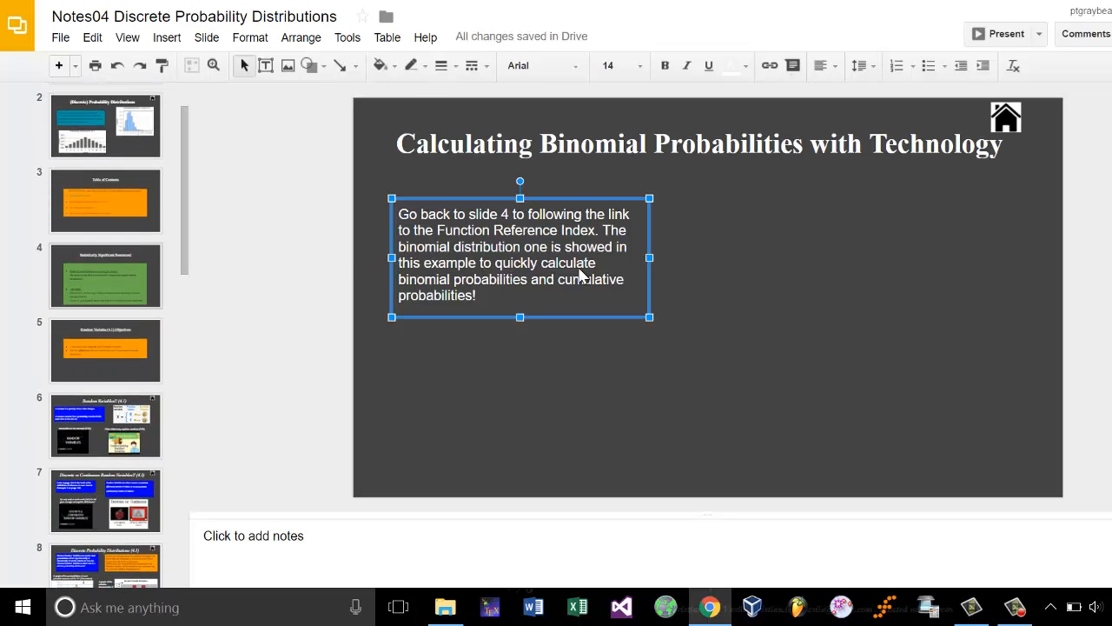
click(146, 296)
click(547, 273)
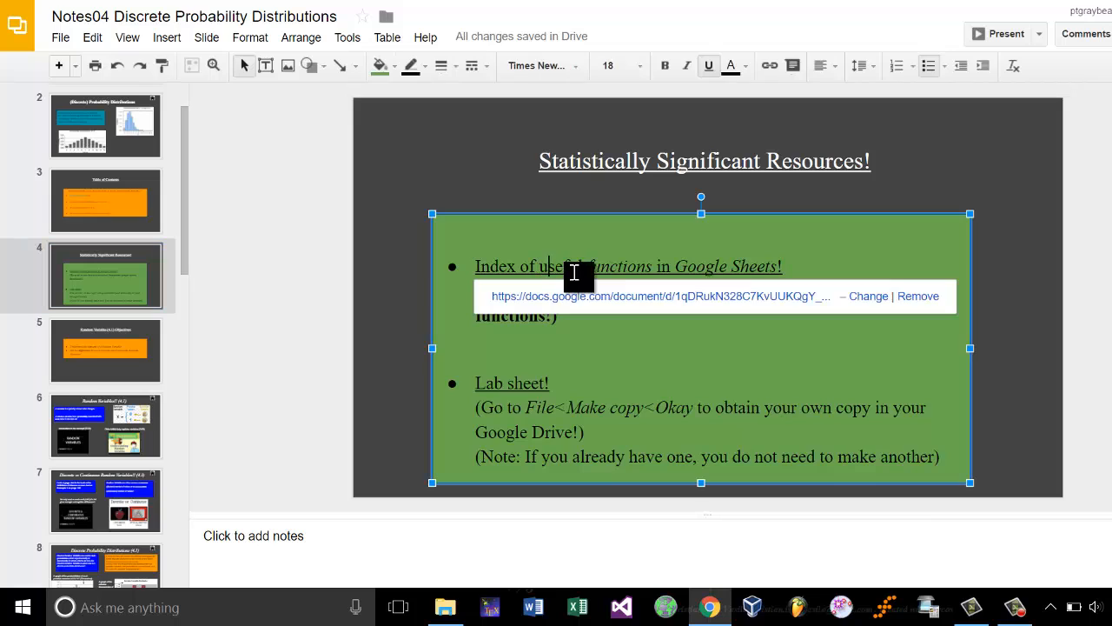
click(598, 296)
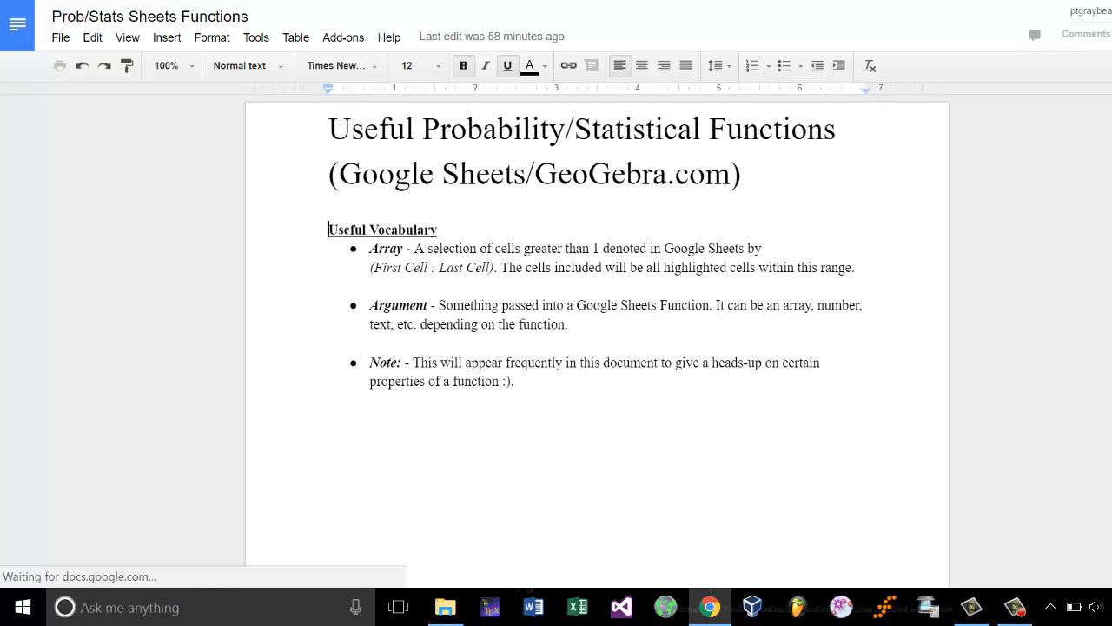
key(ctrl+shift+Tab)
click(1015, 607)
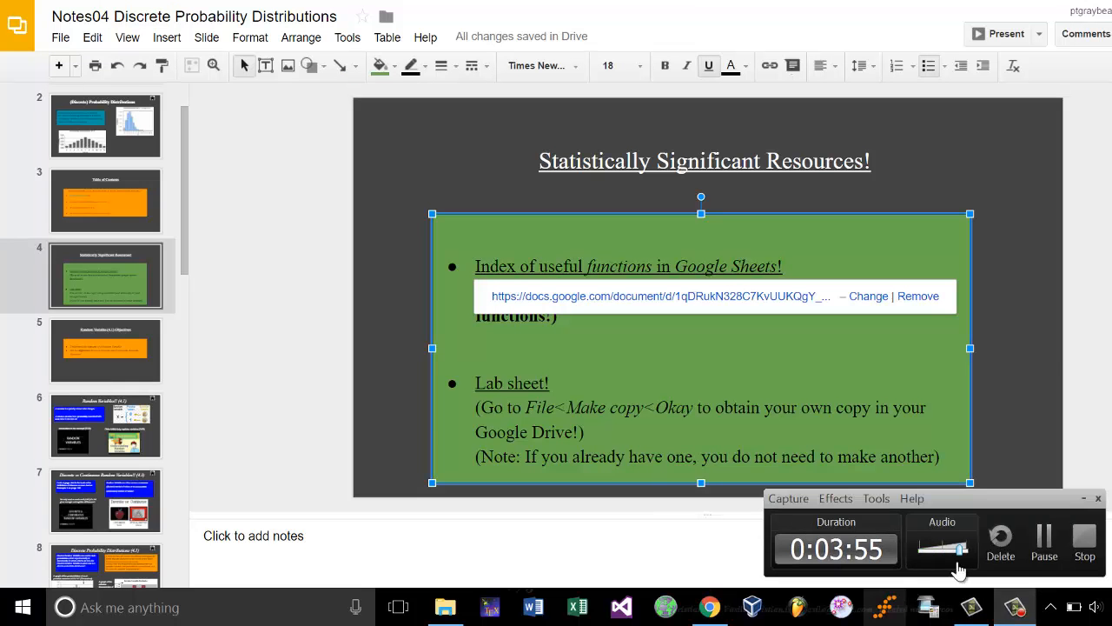